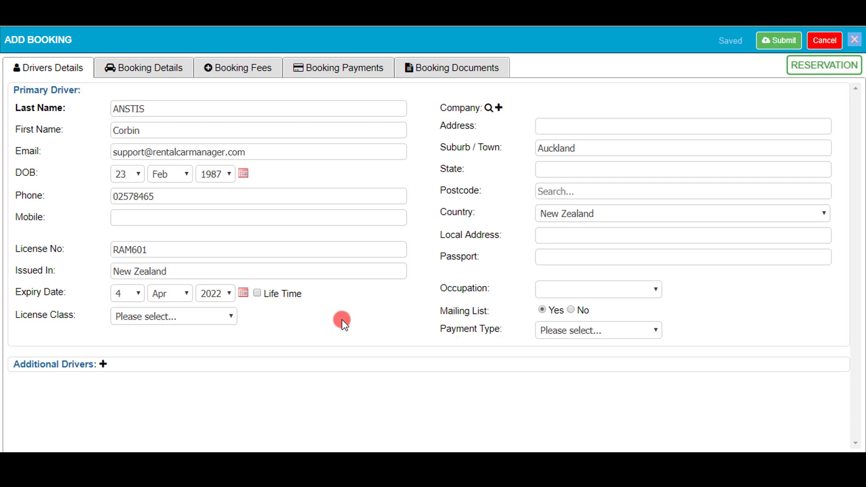
Step: Check the driver's birth-date calendar and licence class list, leaving both unchanged
click(244, 174)
click(301, 316)
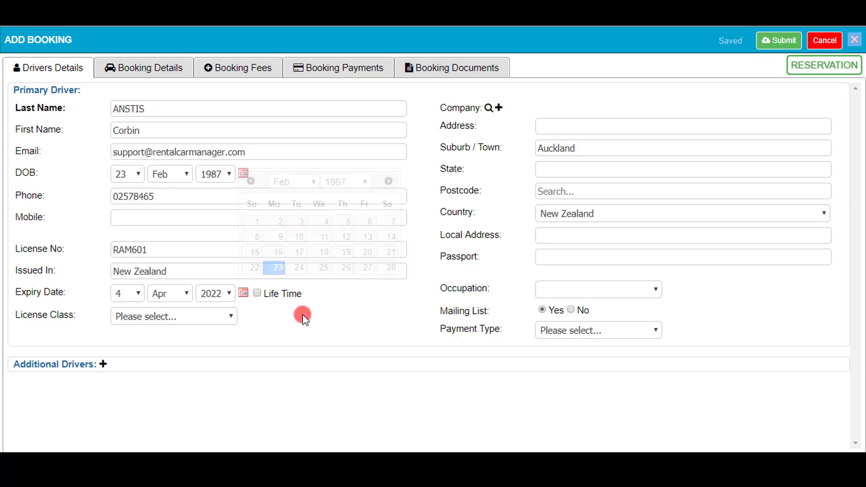
click(209, 315)
click(348, 306)
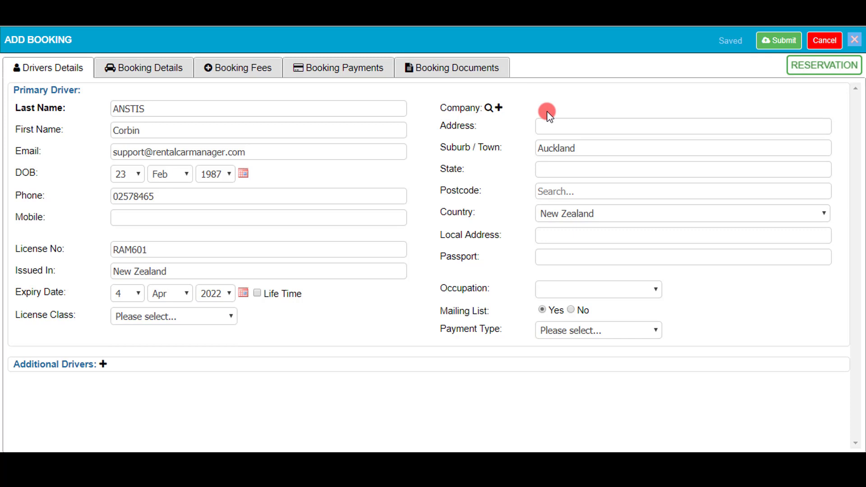
Step: Expand the new Company and Additional Drivers forms, then collapse them again without entries
click(498, 109)
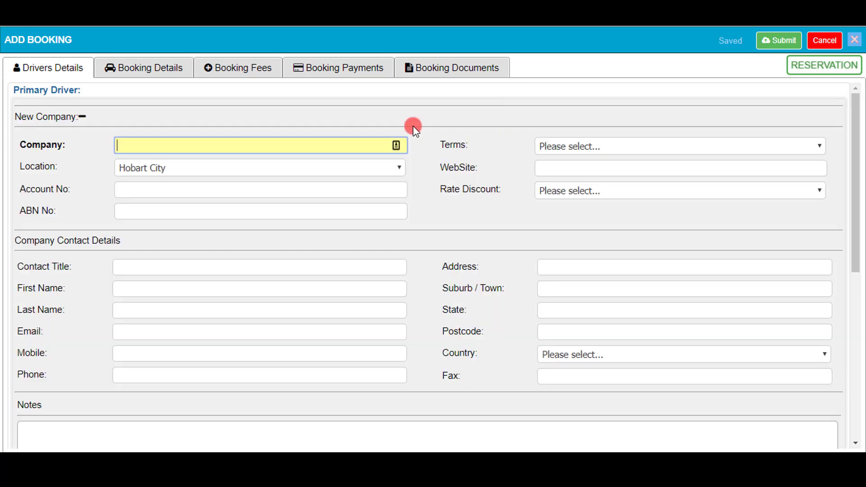
click(80, 115)
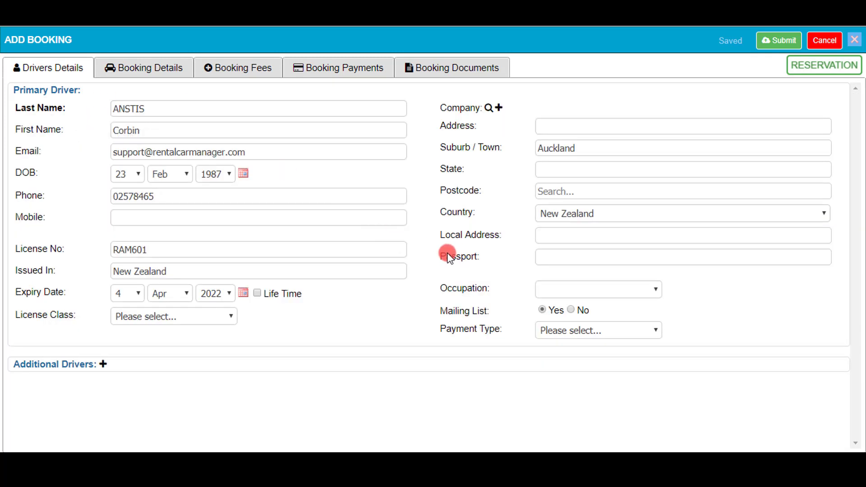
click(102, 363)
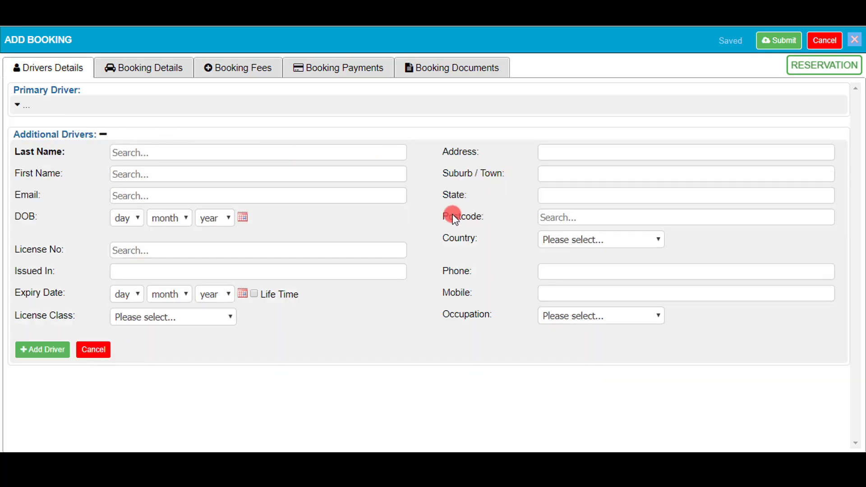
click(106, 134)
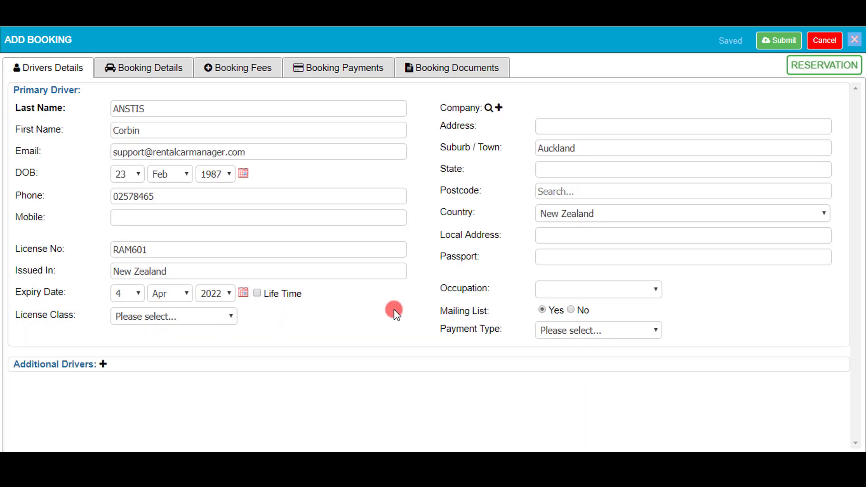
Step: Dismiss the missing-entries warning and choose Economy Select as the vehicle category
click(122, 70)
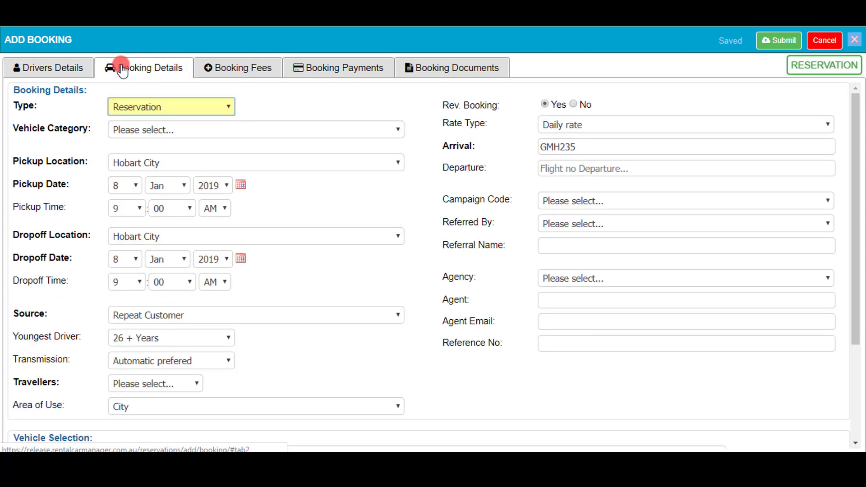
click(244, 78)
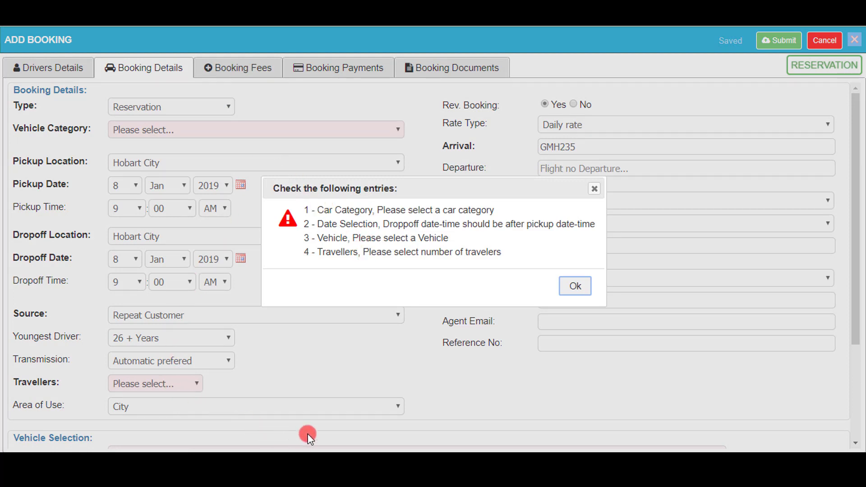
click(575, 285)
click(326, 130)
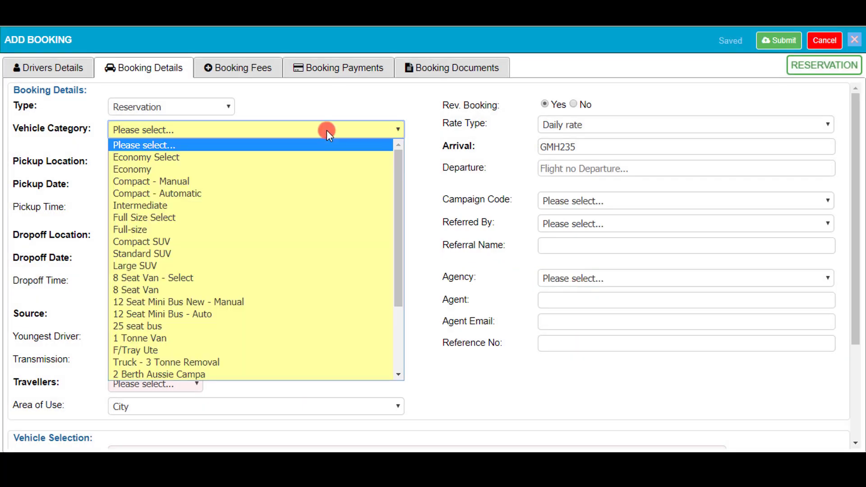
click(314, 156)
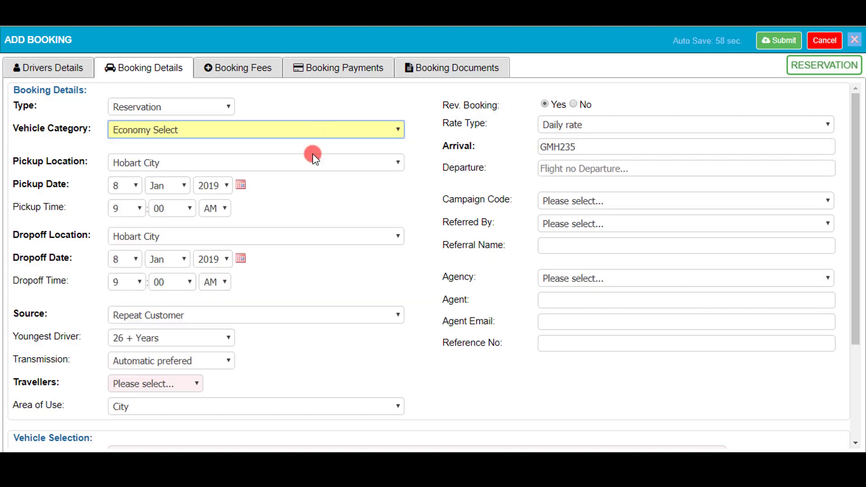
Step: Set the pickup month to March and the dropoff day to 15, giving 8–15 Mar 2019
click(167, 187)
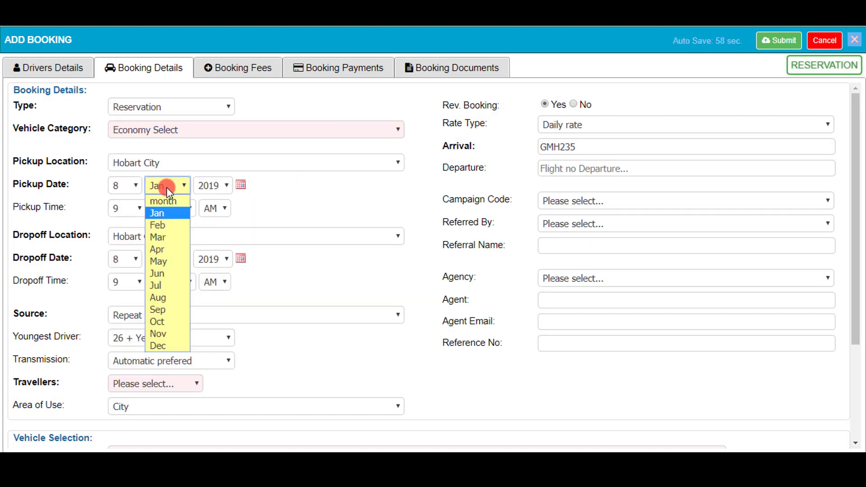
click(166, 237)
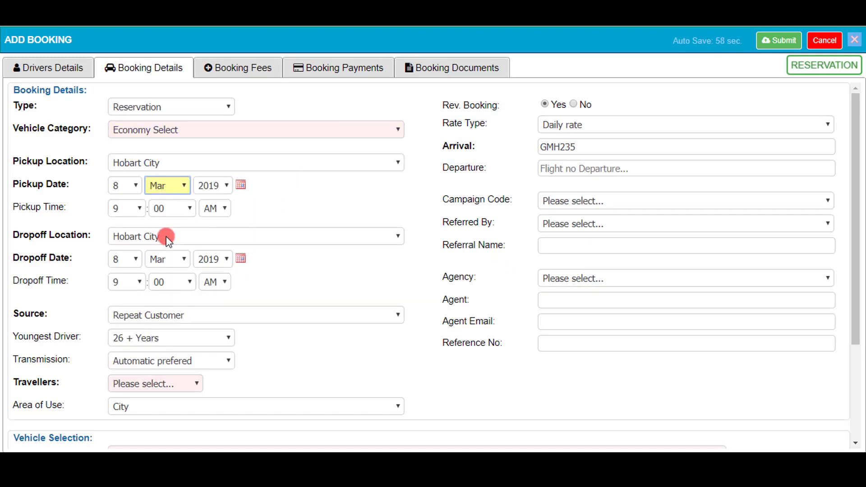
click(135, 259)
click(121, 189)
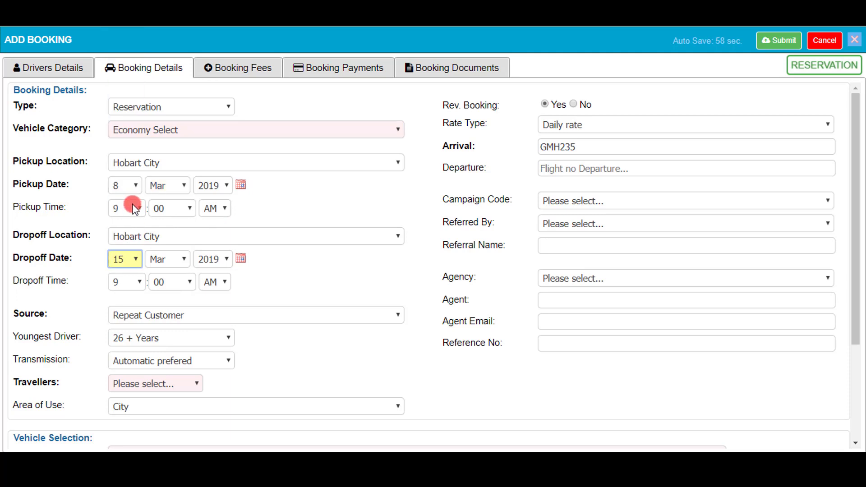
click(242, 258)
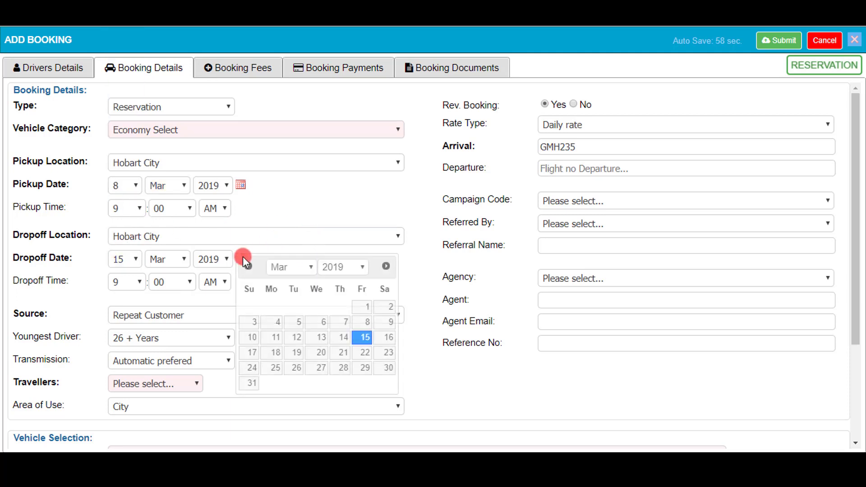
click(273, 323)
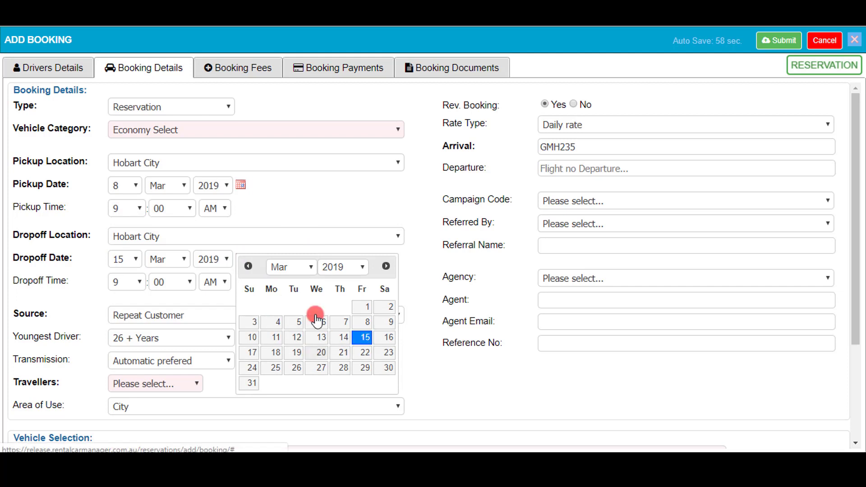
click(319, 199)
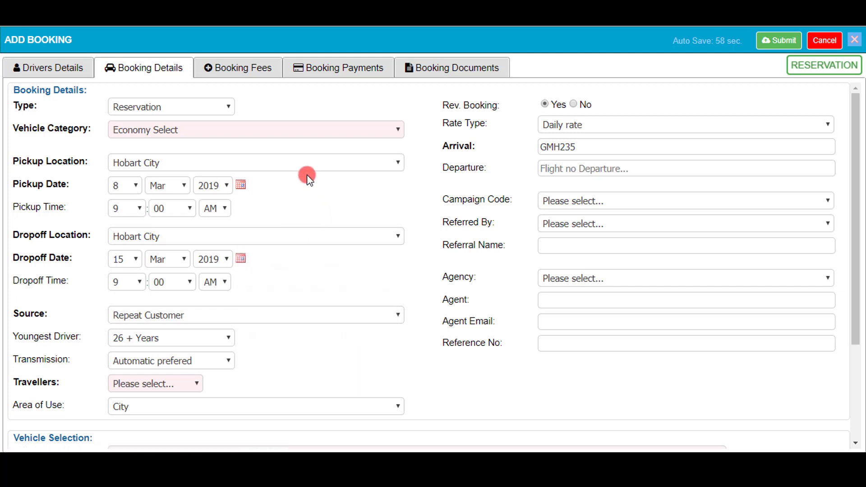
Step: Keep Repeat Customer as booking source, set 2 travellers, and leave the agency blank
click(305, 315)
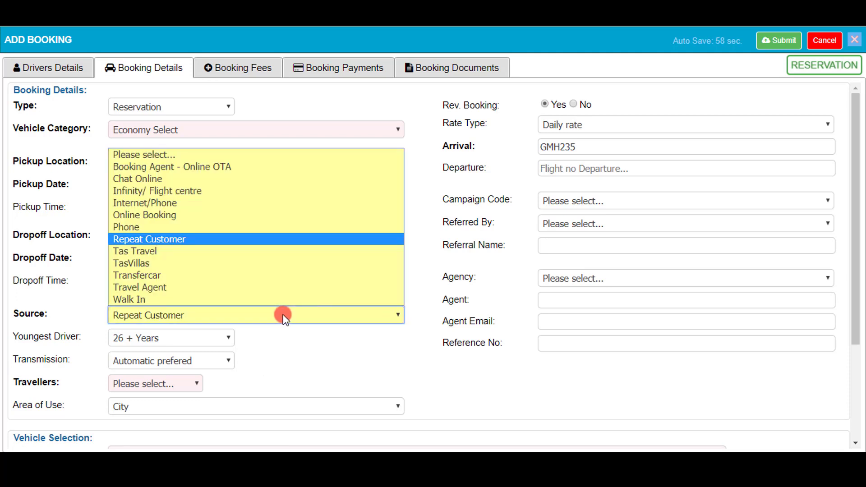
click(298, 364)
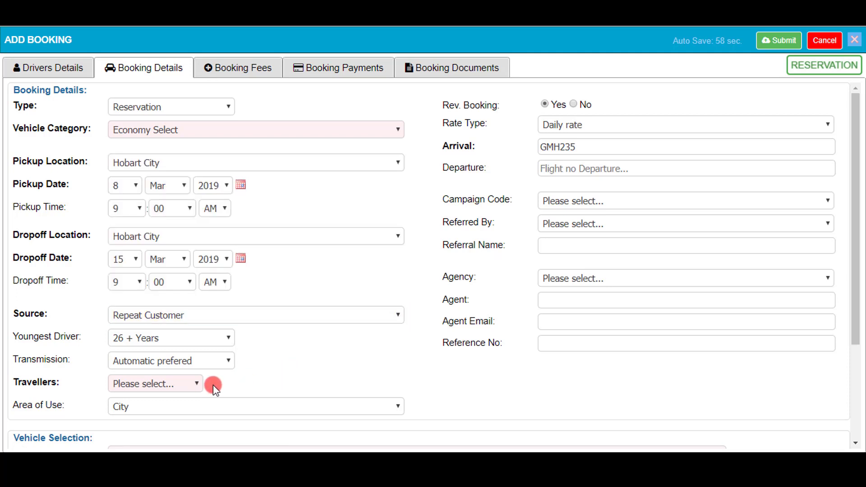
click(194, 385)
click(160, 321)
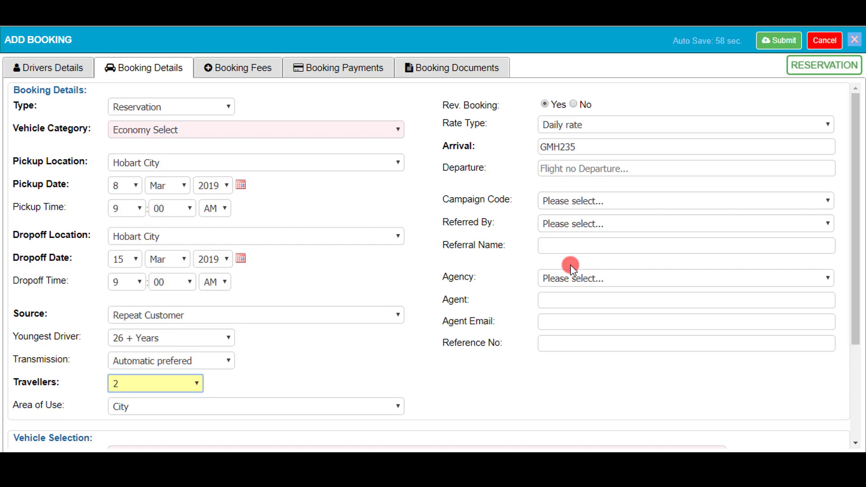
click(594, 280)
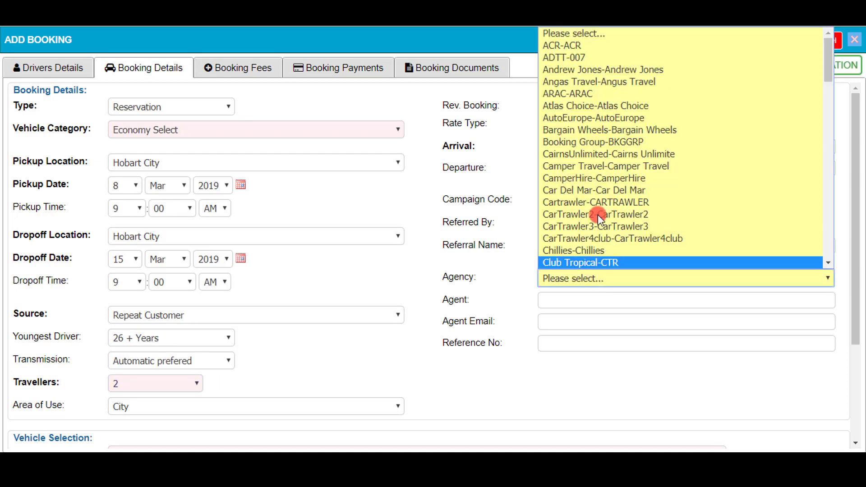
scroll(594, 212, down, 10)
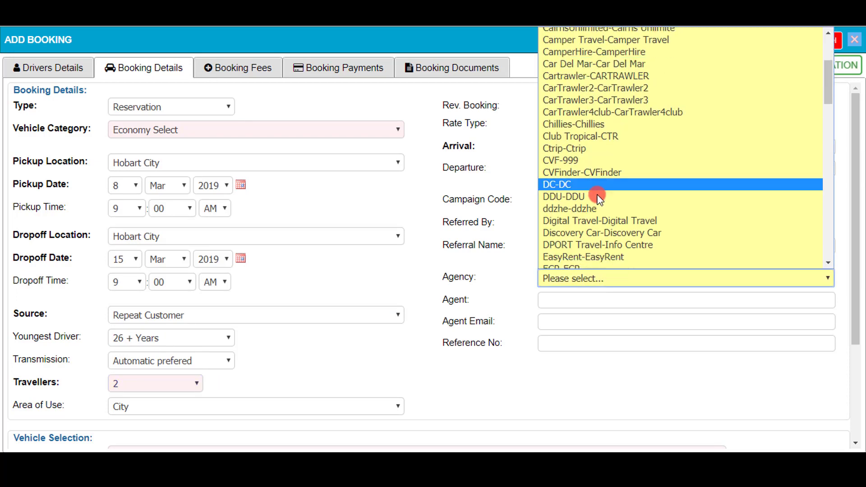
click(427, 192)
Step: Assign vehicle C14VJ - HBTCY - Economy Select - Getz to the booking
scroll(344, 310, down, 3)
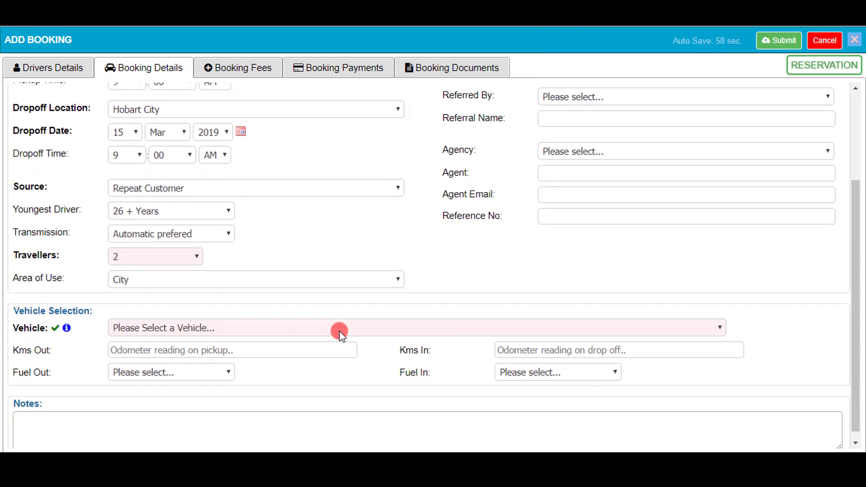
click(335, 327)
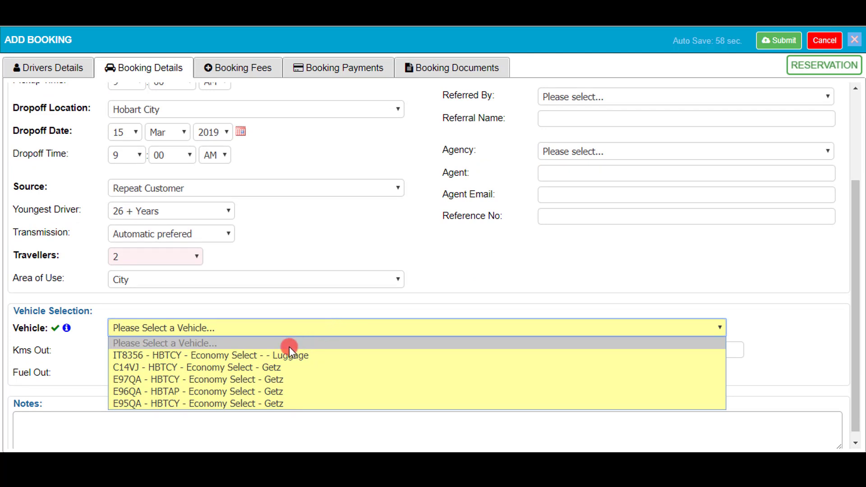
click(269, 368)
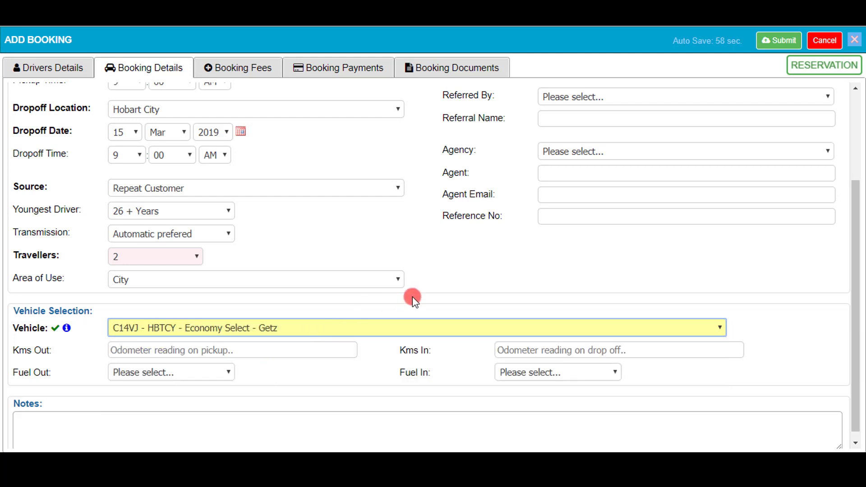
Step: Leave the pickup and dropoff fuel levels and the booking notes unset
click(212, 371)
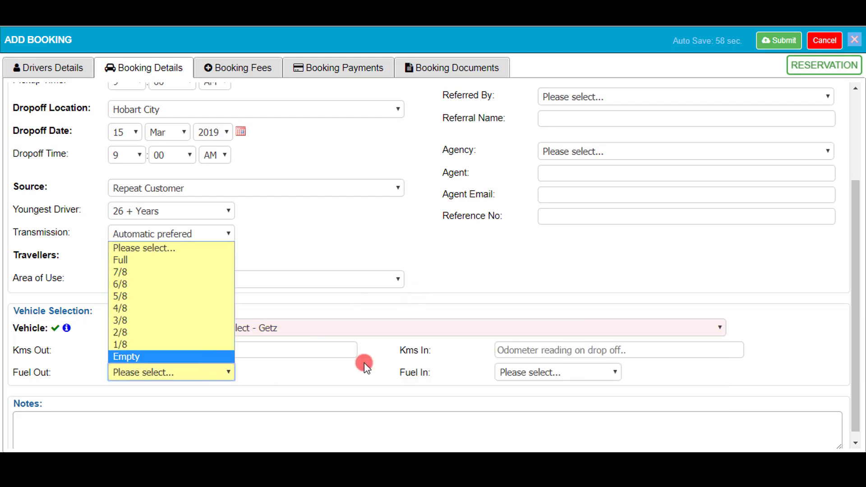
click(572, 371)
click(339, 383)
scroll(323, 359, down, 1)
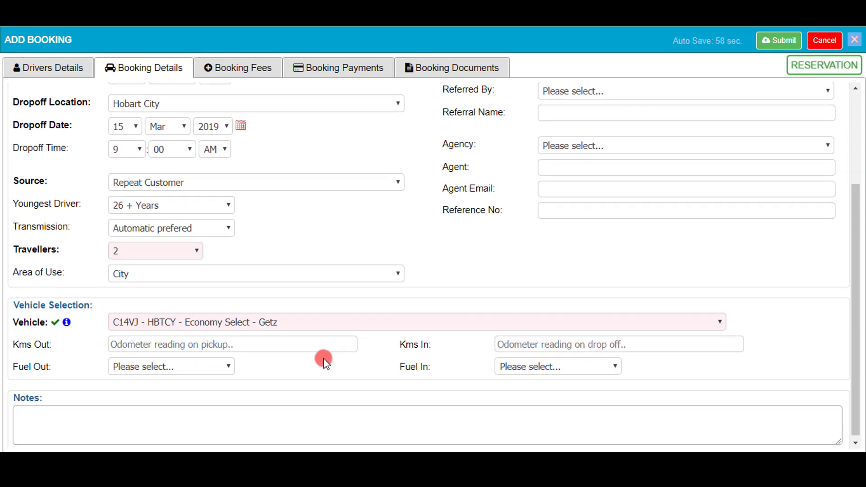
click(101, 408)
click(315, 357)
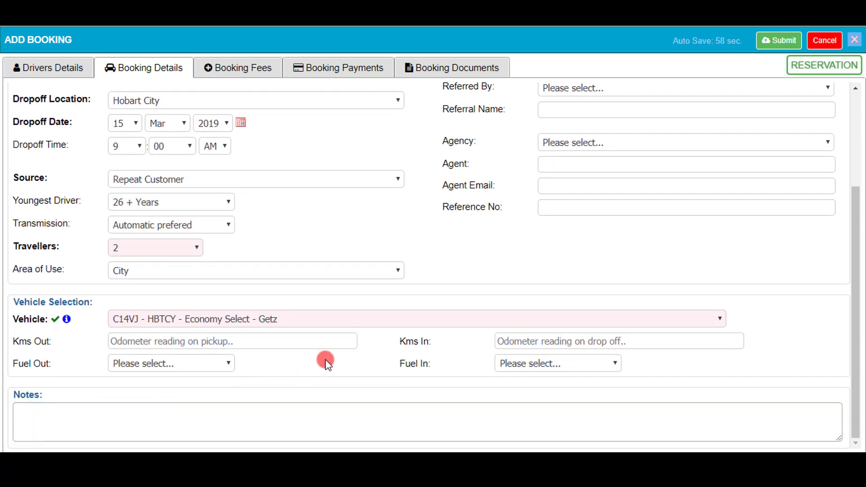
scroll(325, 360, up, 3)
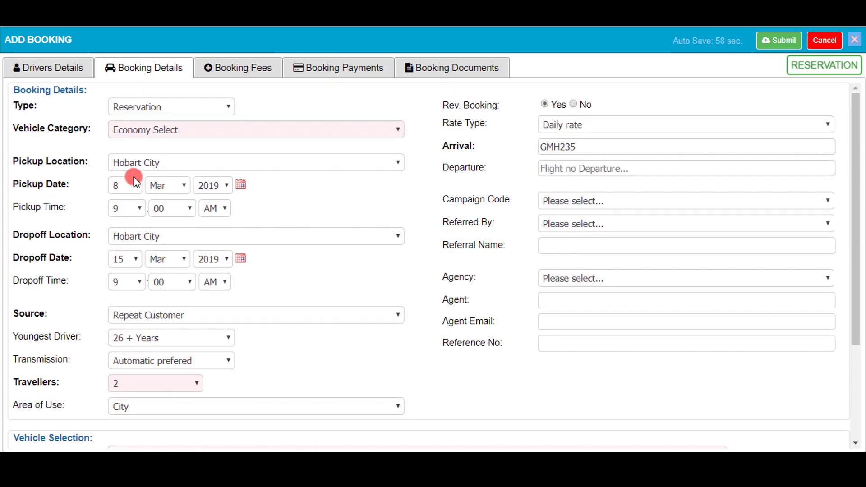
Step: Keep the recommended $45.00 daily rate and add GPS to the booking extras
click(233, 68)
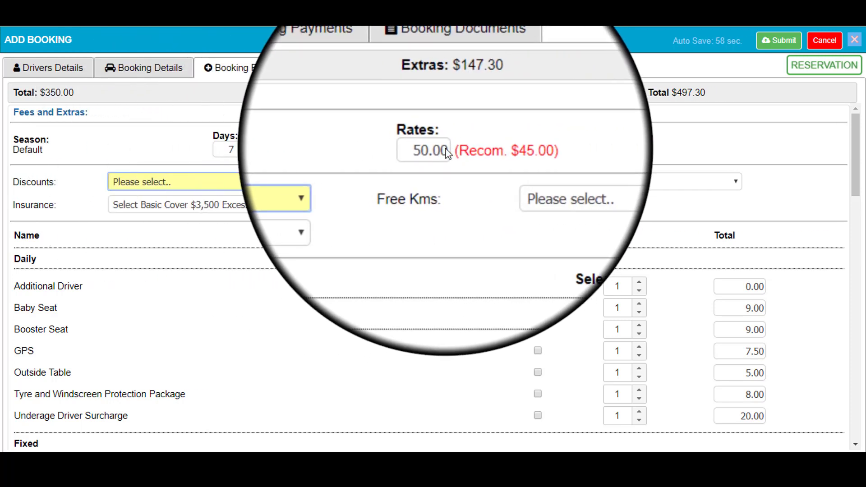
mouse_move(498, 155)
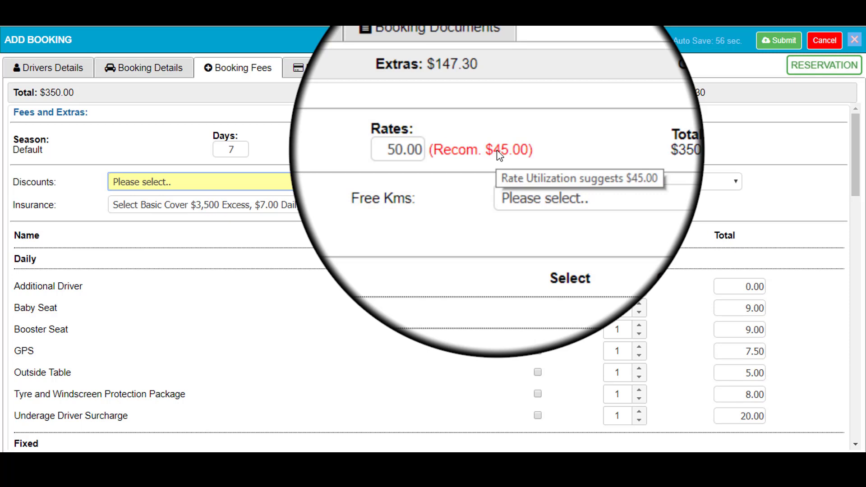
click(494, 156)
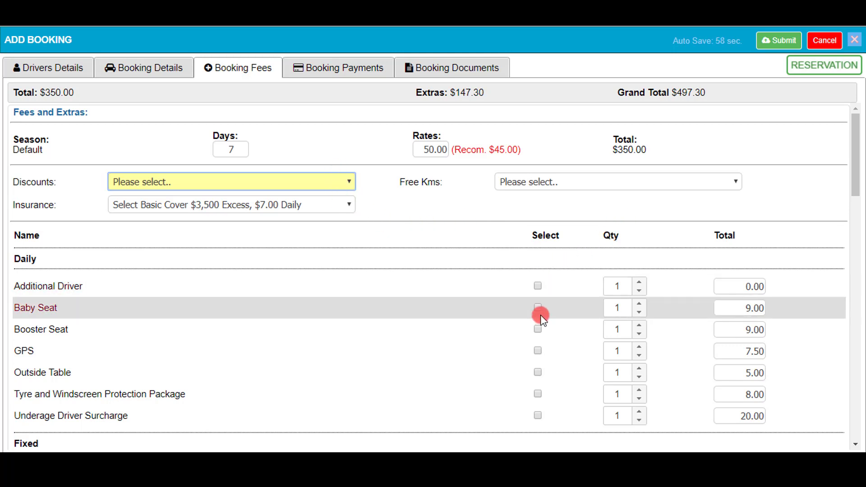
click(538, 351)
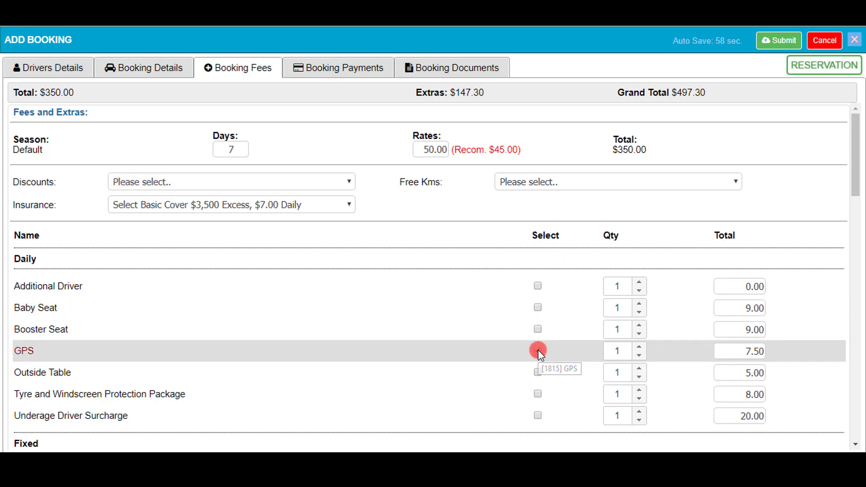
Step: Review the fees list: GPS, Select Basic Cover and ++Campers 100KLM pack totalling $553.10
mouse_move(675, 93)
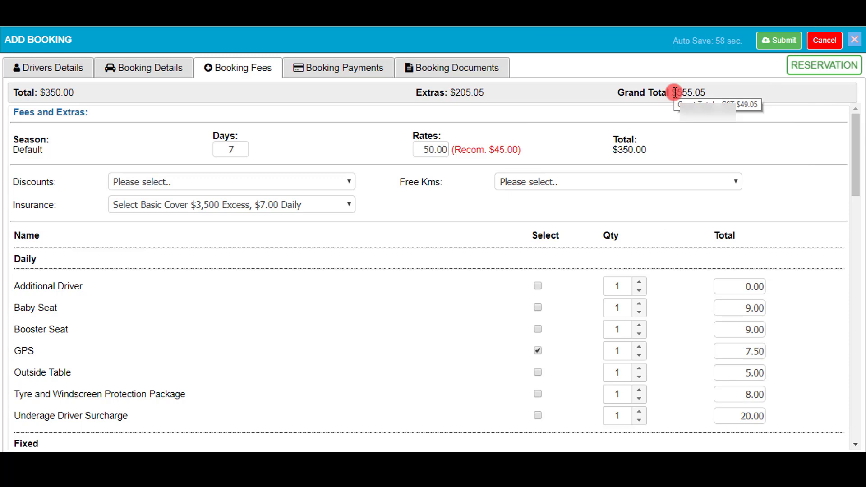
scroll(396, 294, down, 1)
scroll(403, 292, down, 15)
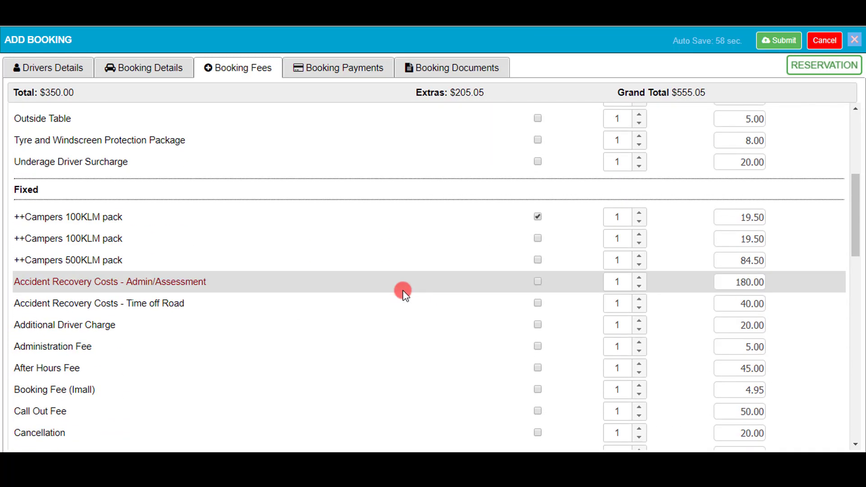
scroll(403, 292, down, 2)
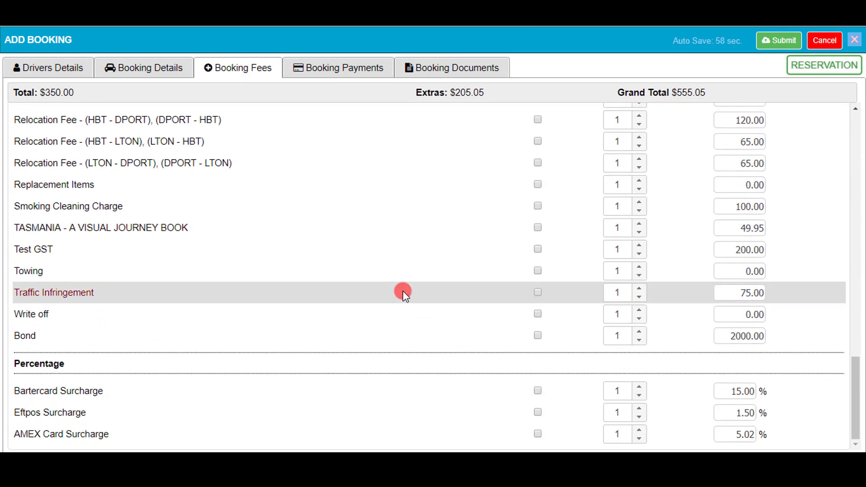
scroll(403, 292, up, 15)
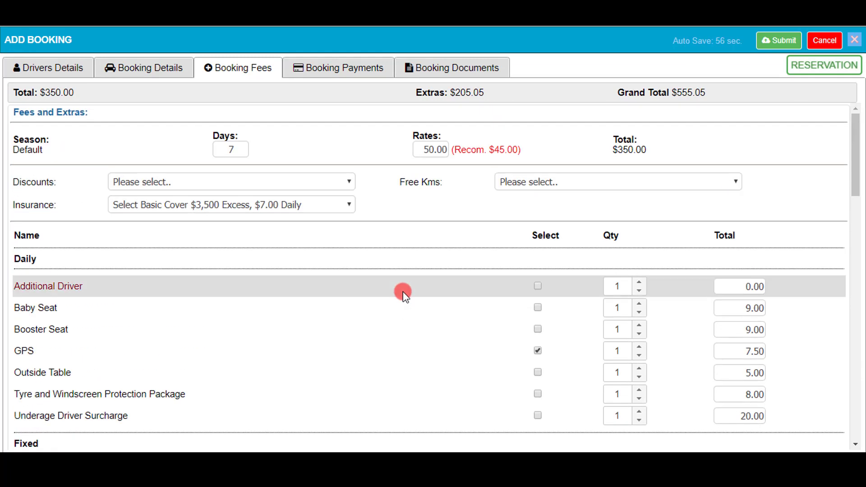
click(324, 68)
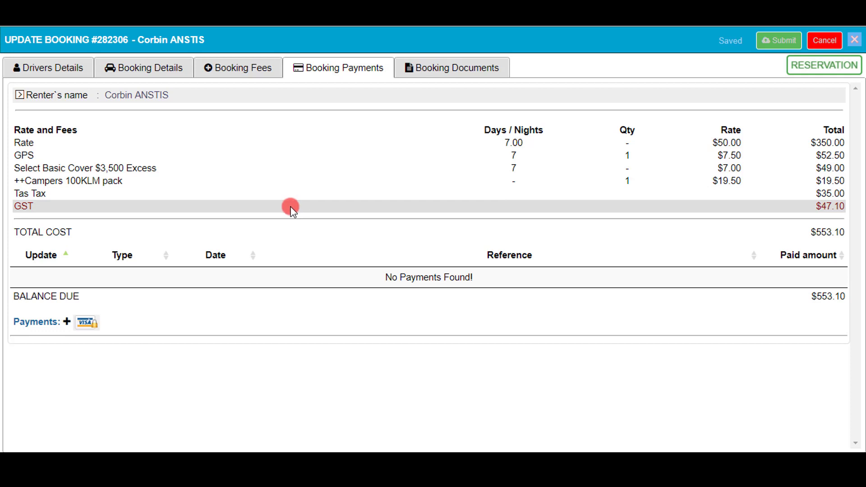
Step: Try adding a payment with empty fields and dismiss the missing-entries warning
click(66, 322)
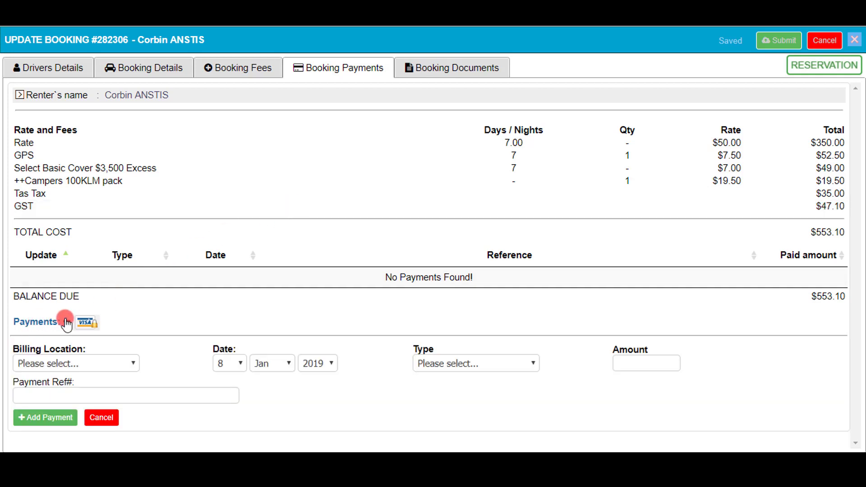
click(59, 419)
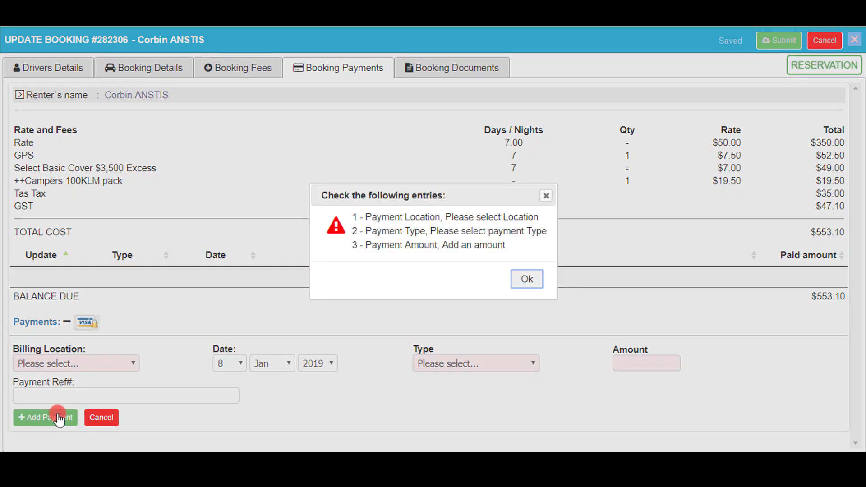
click(514, 279)
Step: Open the credit card vault and payment manager, then close it without adding a card
click(83, 322)
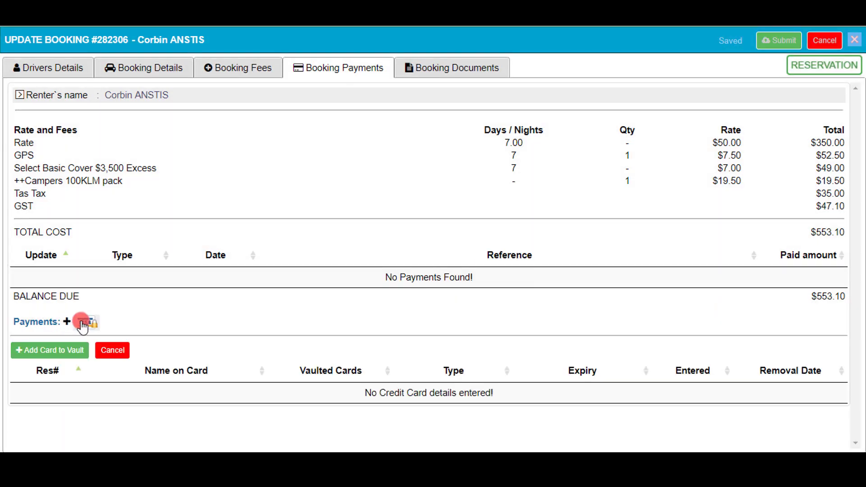
click(78, 341)
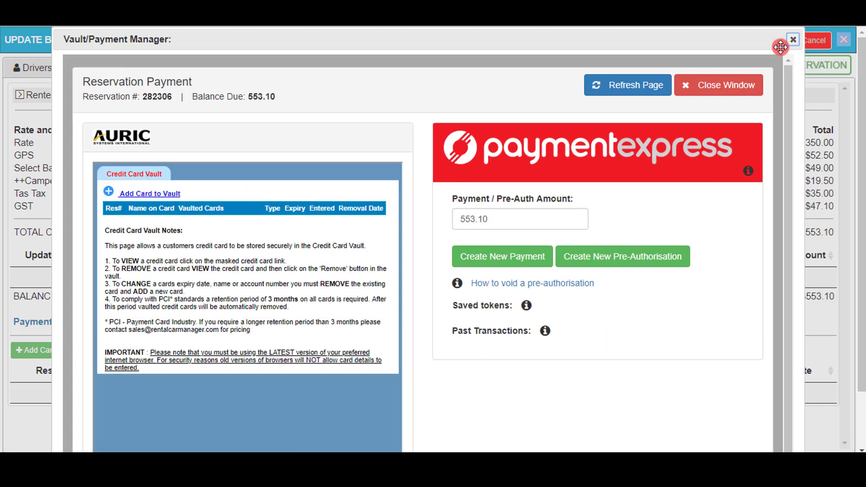
click(753, 79)
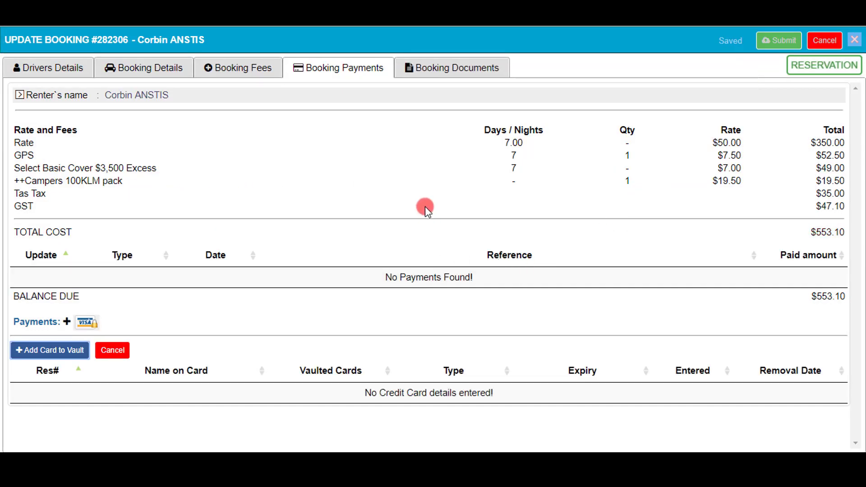
click(421, 69)
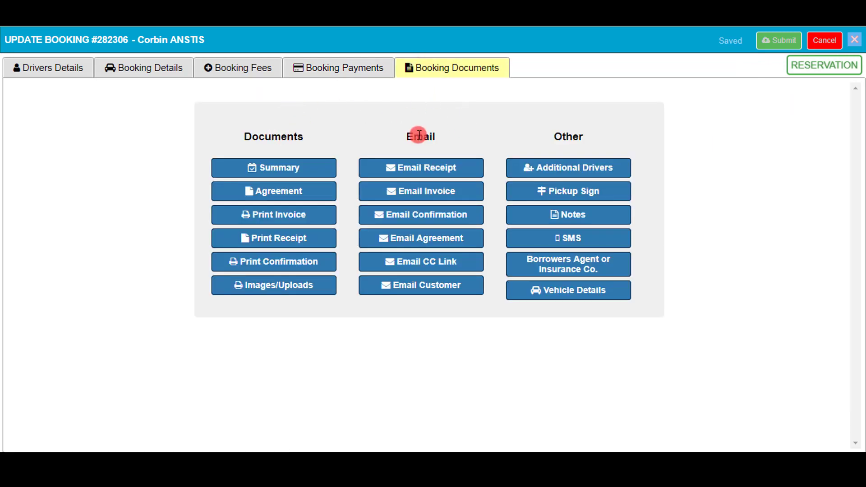
click(271, 170)
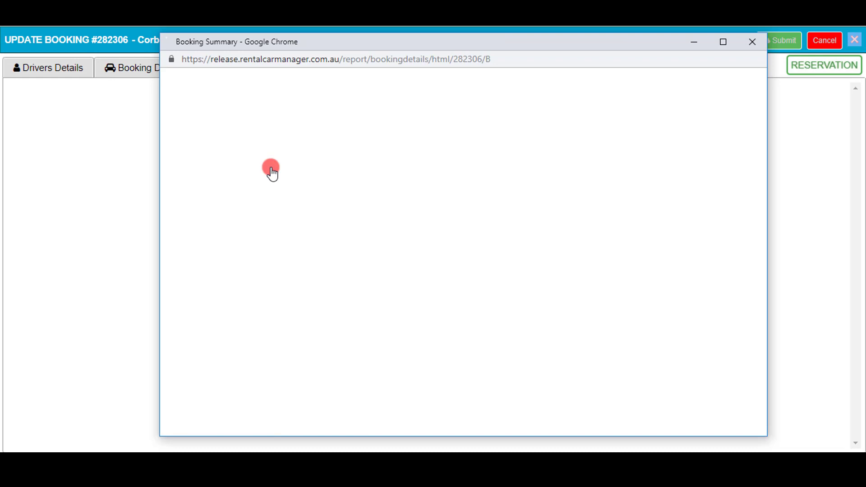
click(722, 42)
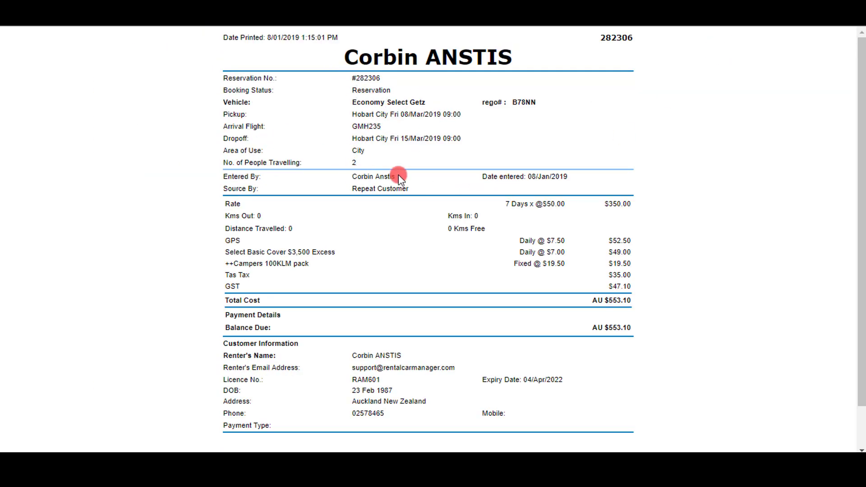
scroll(489, 248, down, 1)
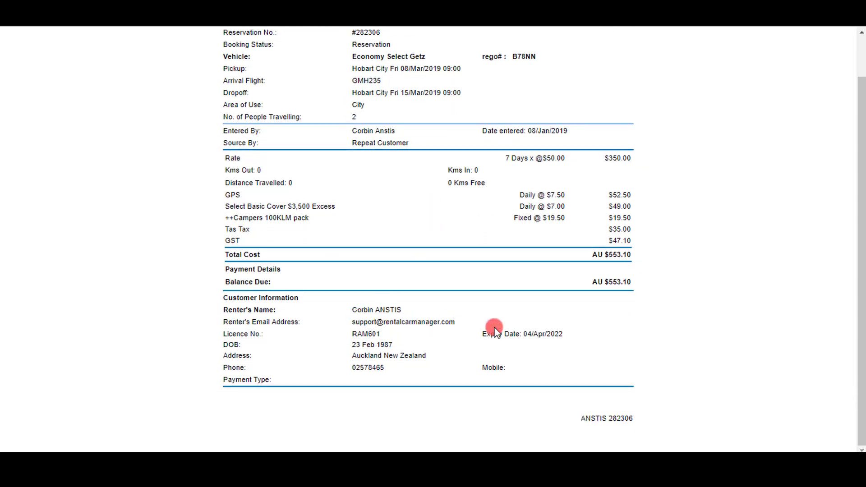
scroll(559, 335, up, 1)
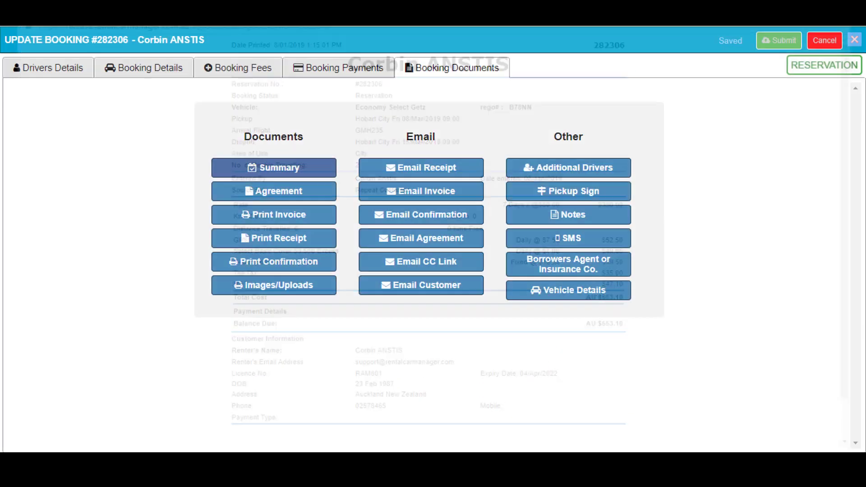
Step: Close the summary report, preview the printable confirmation, then email the confirmation to the customer
click(442, 170)
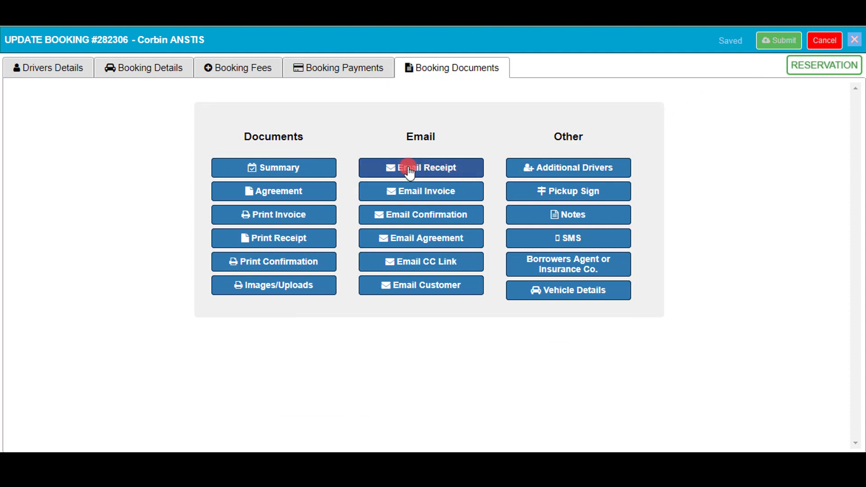
click(443, 221)
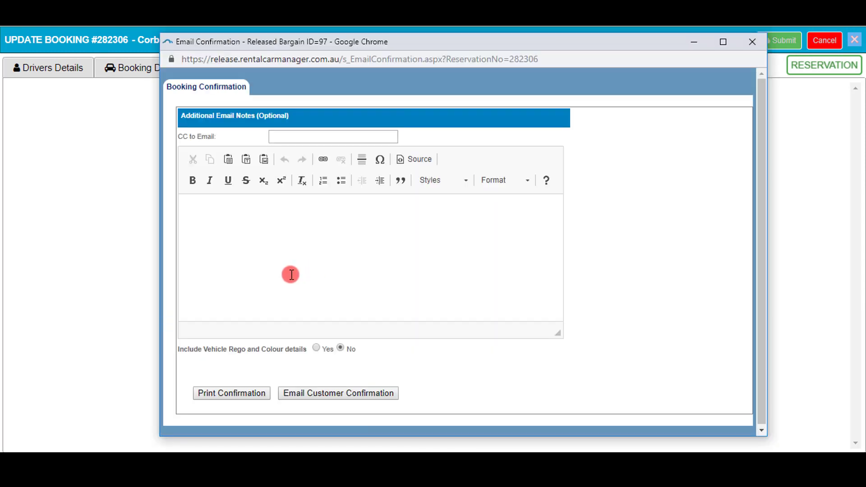
click(254, 394)
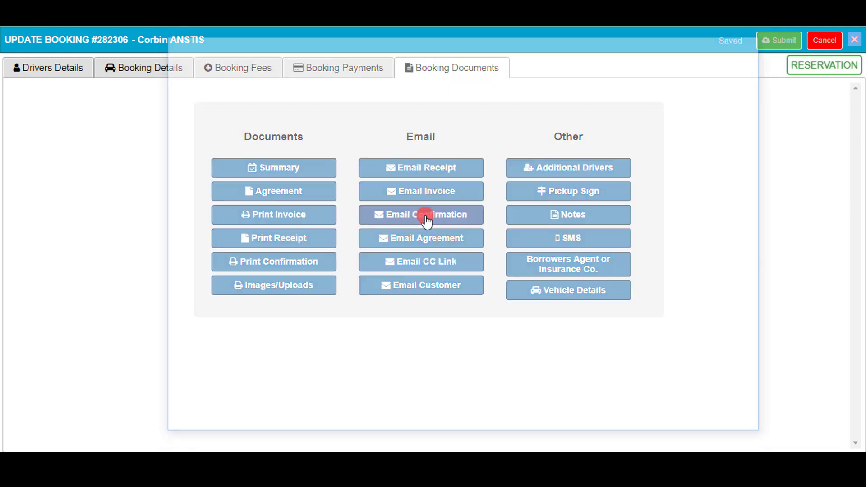
click(425, 268)
click(356, 390)
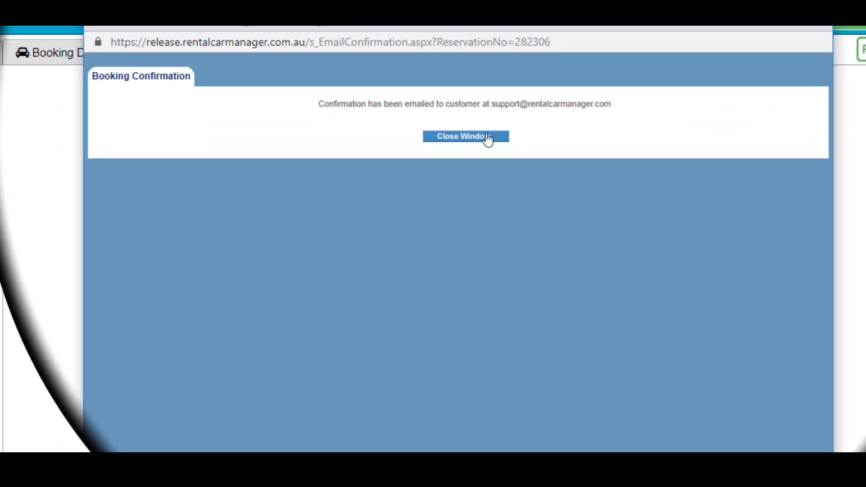
click(487, 136)
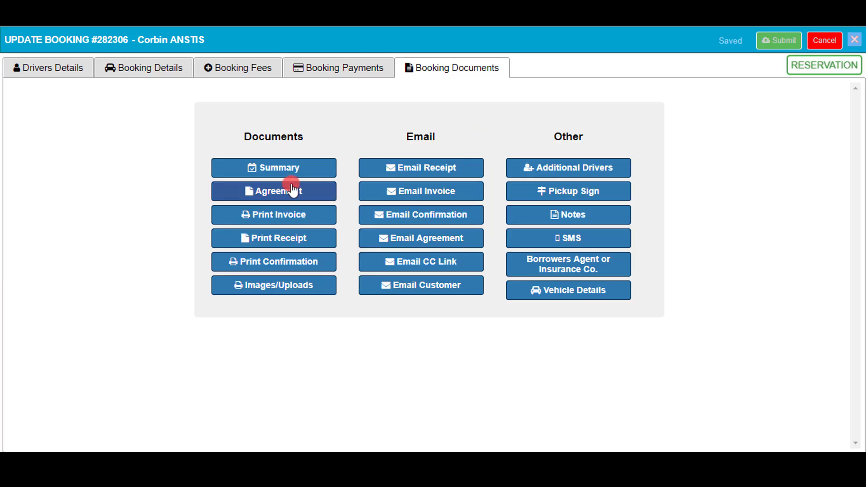
click(285, 239)
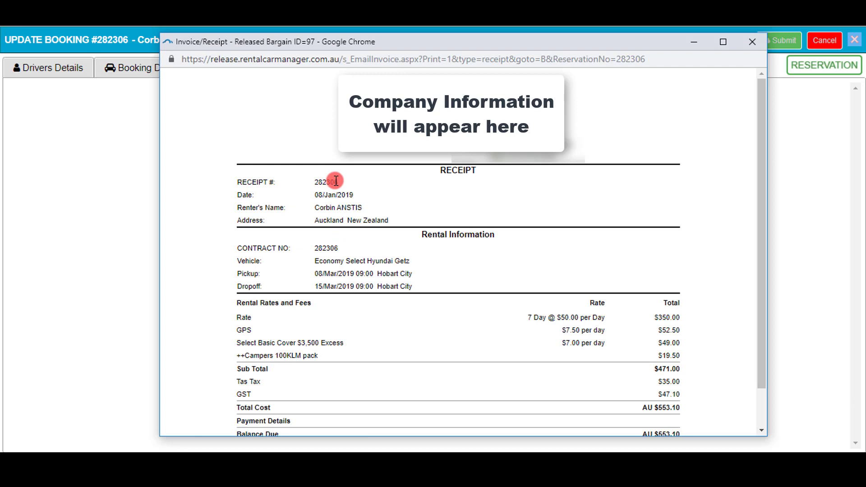
drag(317, 182, 253, 172)
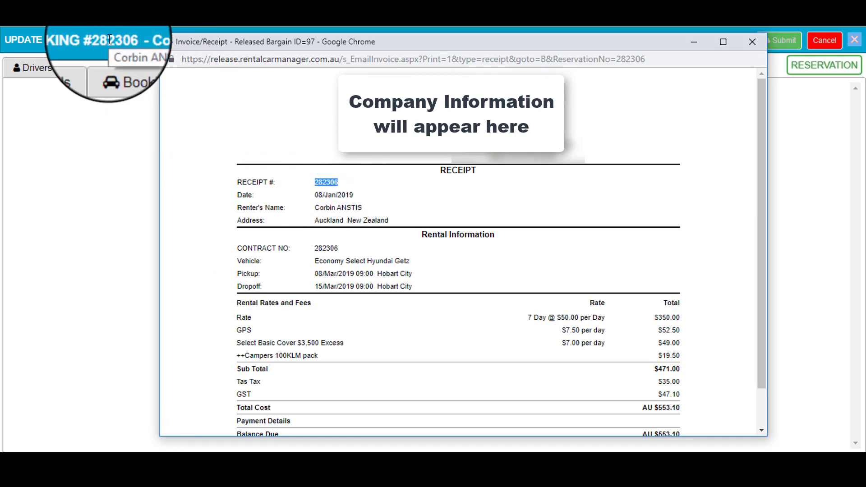
click(751, 41)
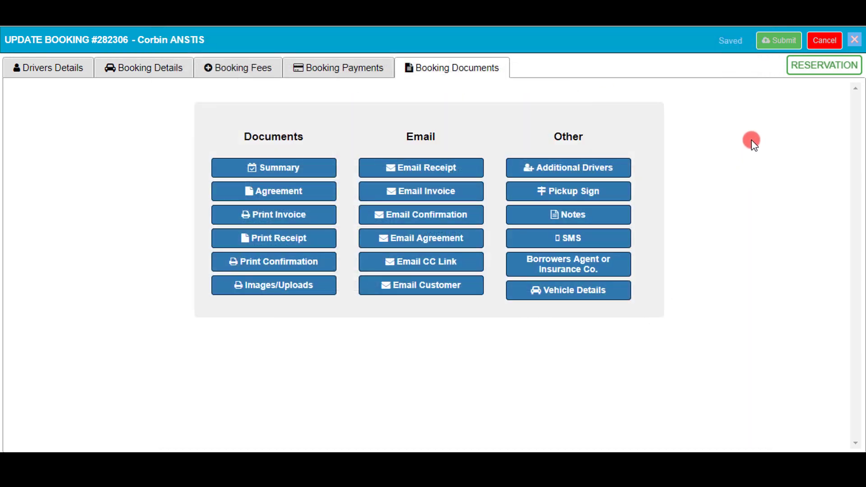
Step: Flip through the booking's Details, Fees, Payments and Documents pages to review it
click(309, 71)
click(242, 71)
click(118, 70)
click(228, 68)
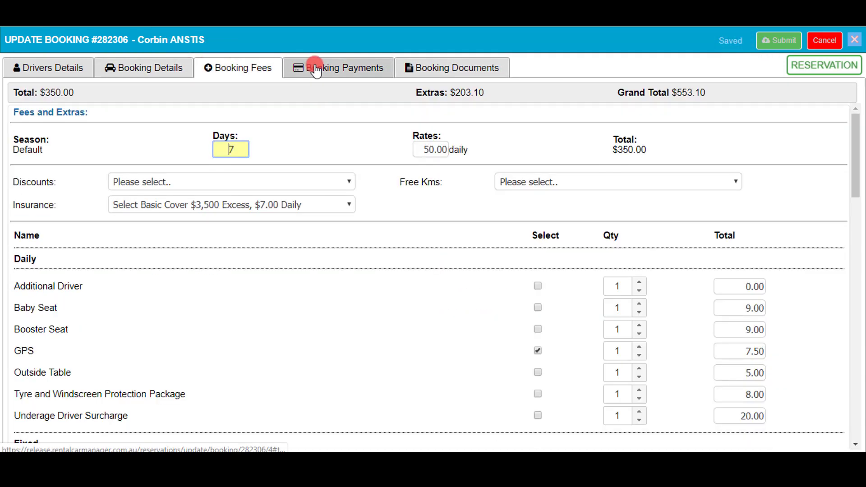
click(300, 68)
click(450, 68)
click(207, 71)
Step: Change the dropoff day to 16 Mar 2019 and confirm the 8-day, $581.05 total
click(125, 69)
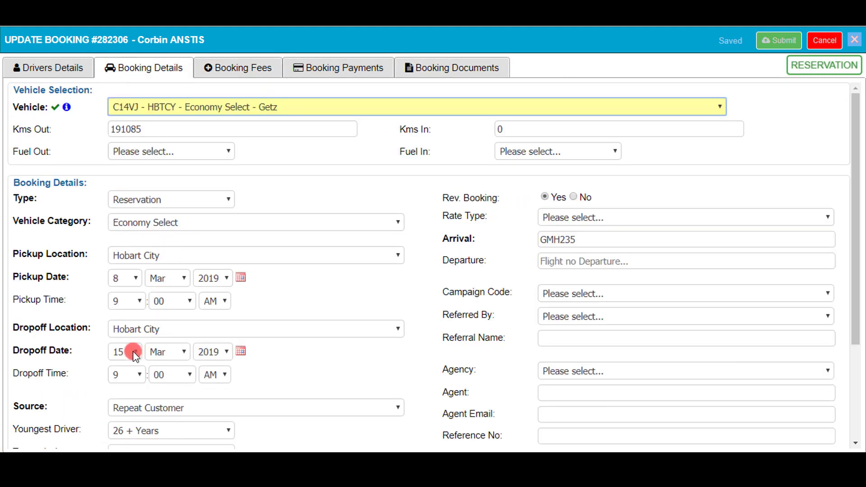
click(135, 352)
click(120, 301)
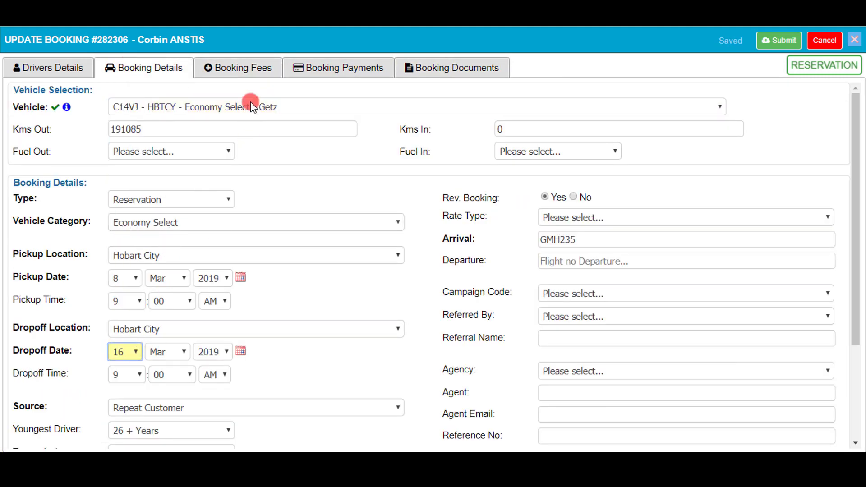
click(243, 67)
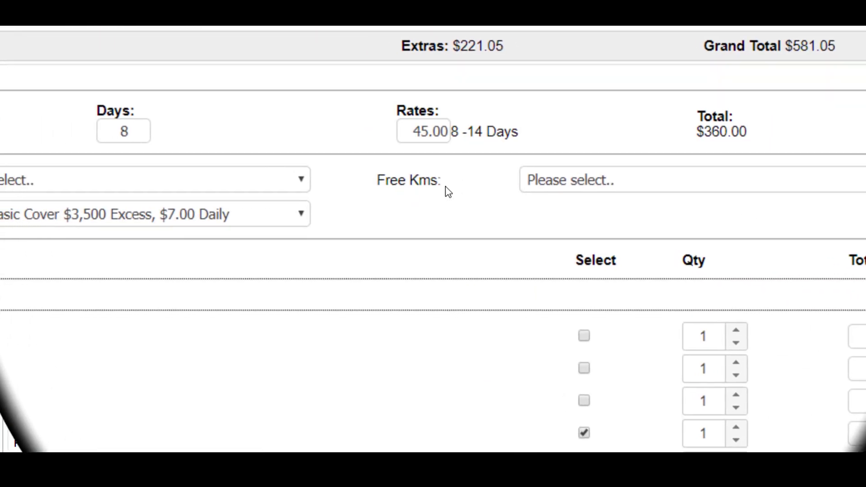
click(542, 132)
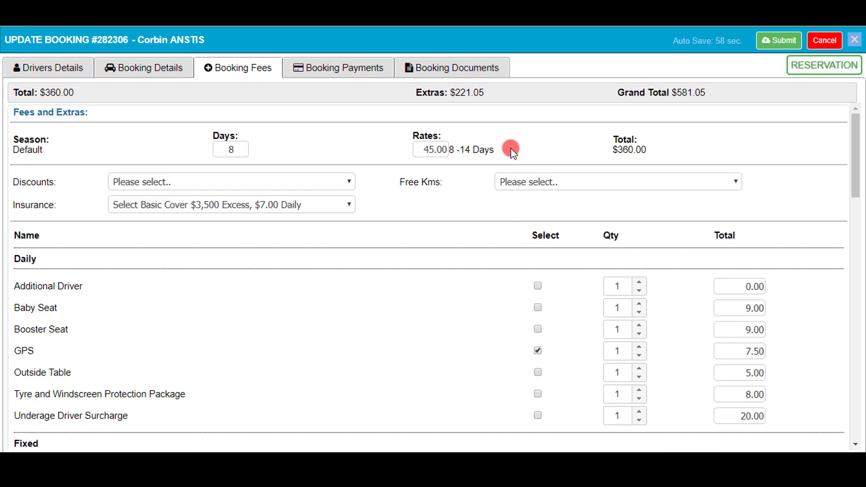
click(334, 68)
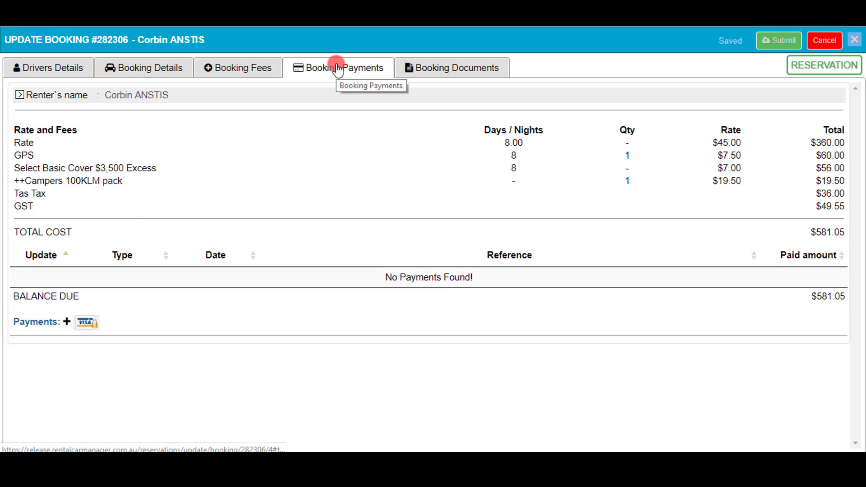
click(451, 68)
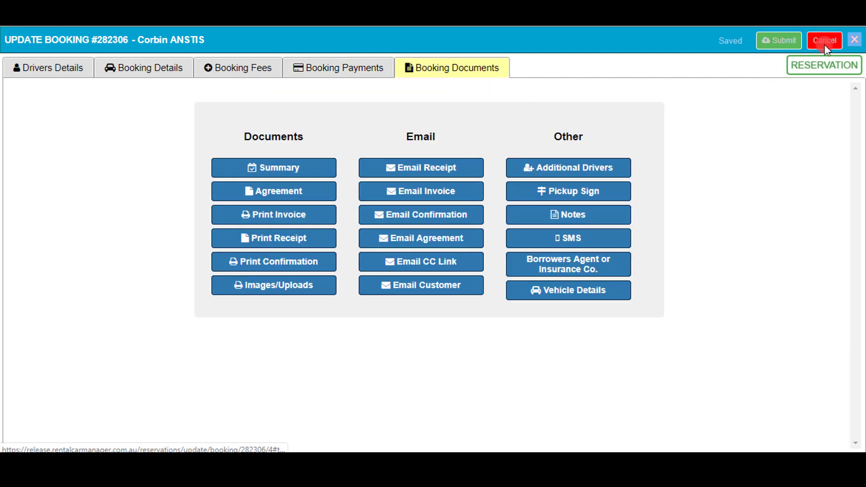